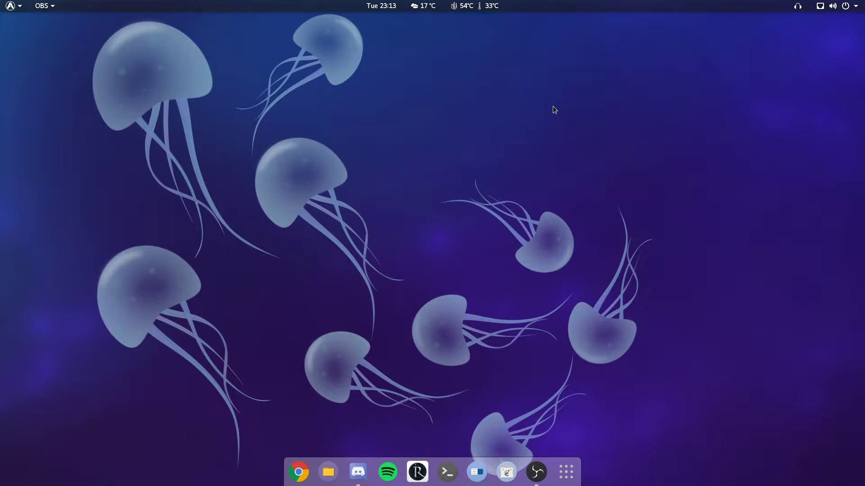
key("alt+Tab")
left_click(9, 6)
left_click(9, 6)
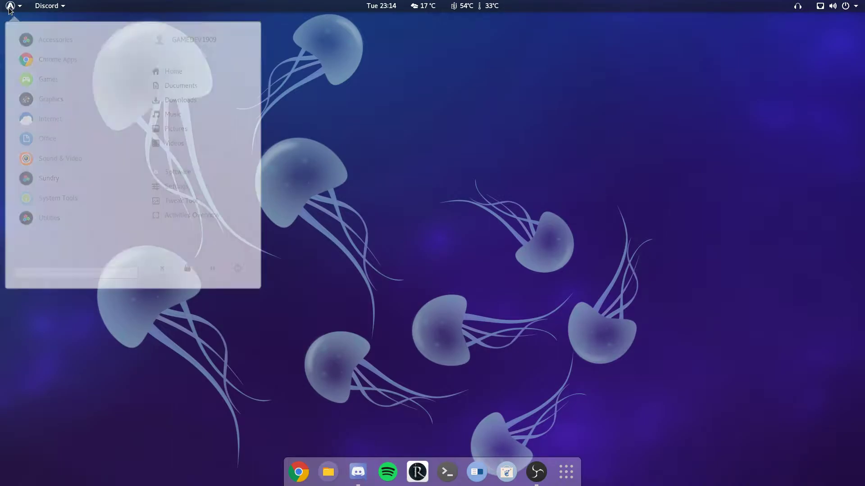
mouse_move(0, 0)
left_click(545, 330)
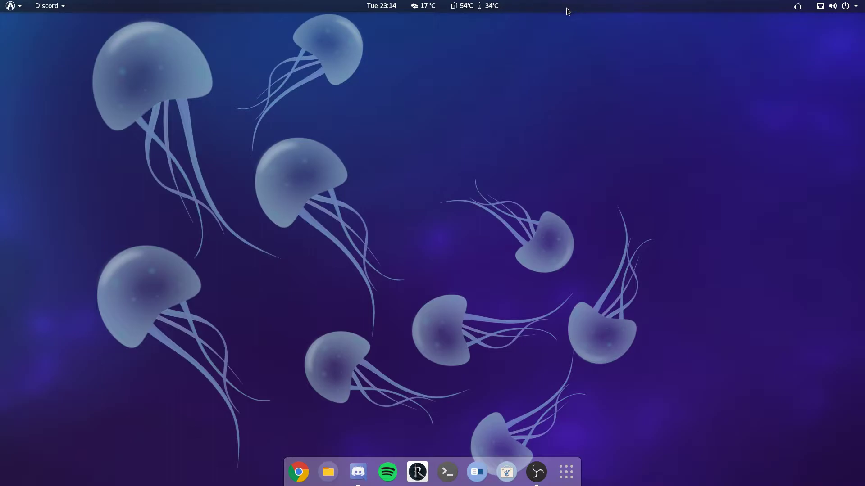
- Set the desktop background to the white dandelions wallpaper from the built-in wallpaper collection
right_click(490, 147)
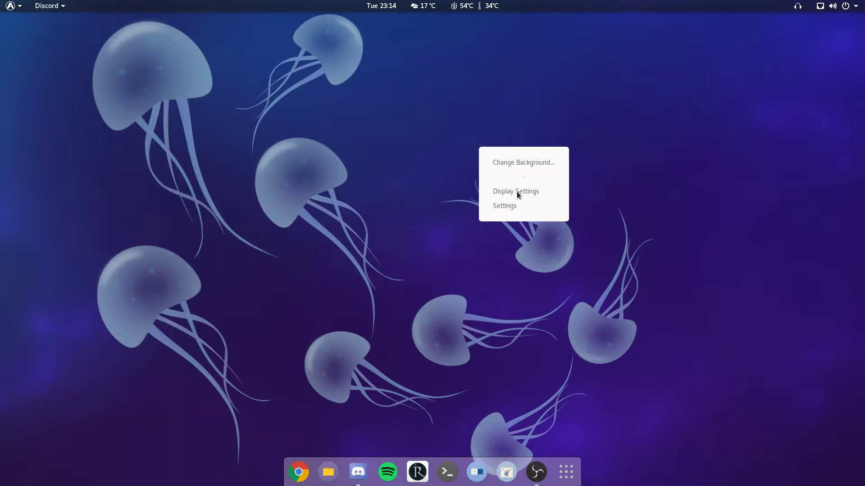
left_click(515, 163)
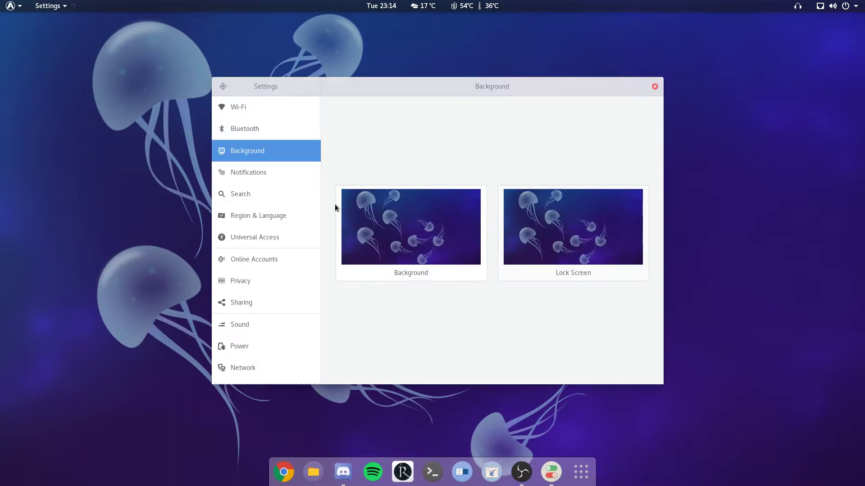
left_click(366, 223)
scroll(396, 261, "down", 3)
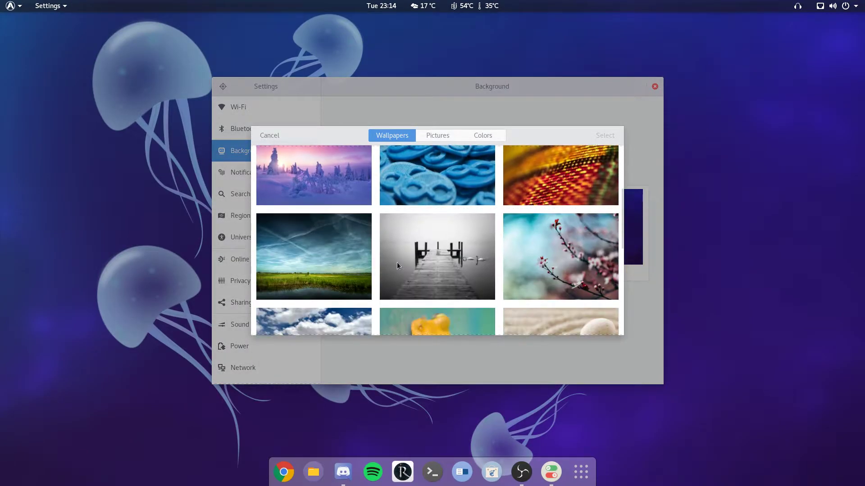
scroll(397, 266, "down", 6)
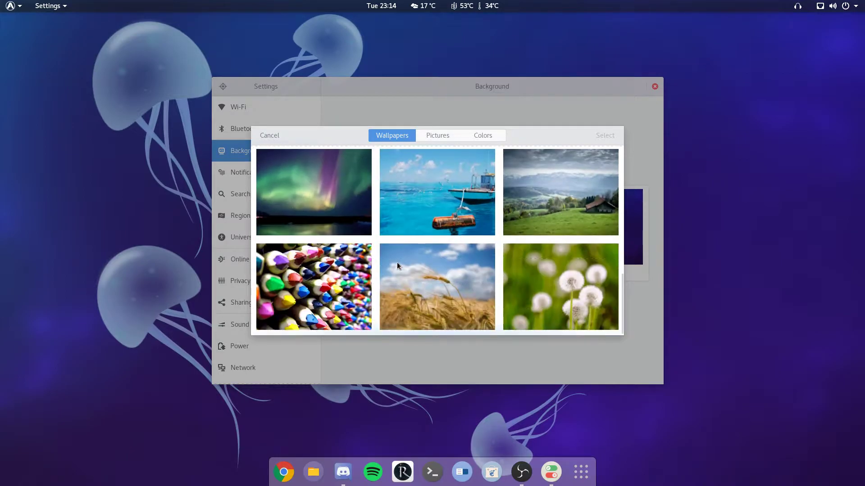
left_click(552, 295)
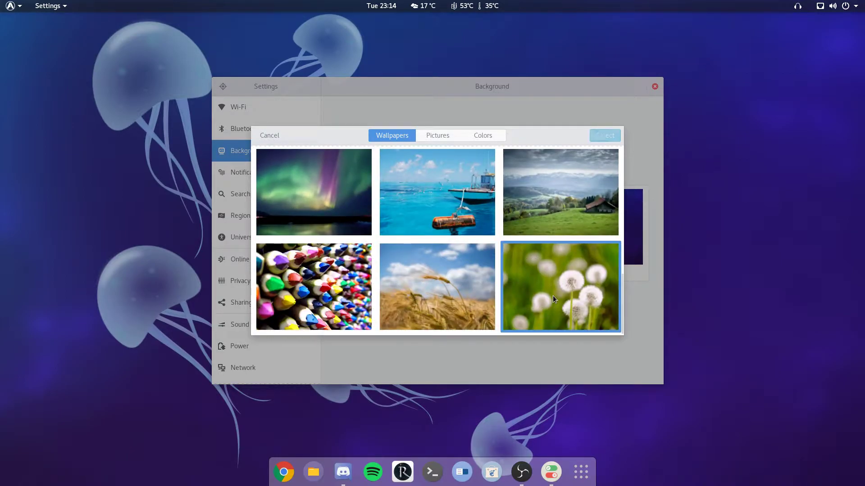
left_click(595, 136)
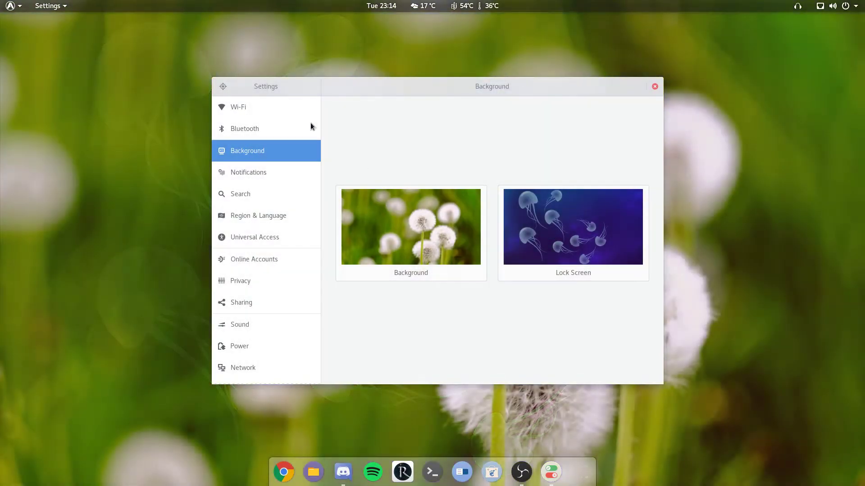
left_click_drag(321, 91, 365, 76)
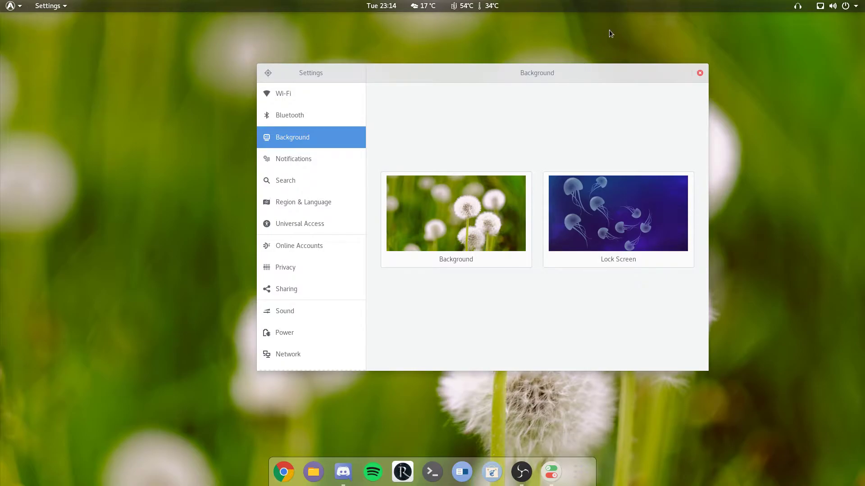
- Set the desktop background to the dark red geometric blocks wallpaper from the built-in collection
left_click(515, 213)
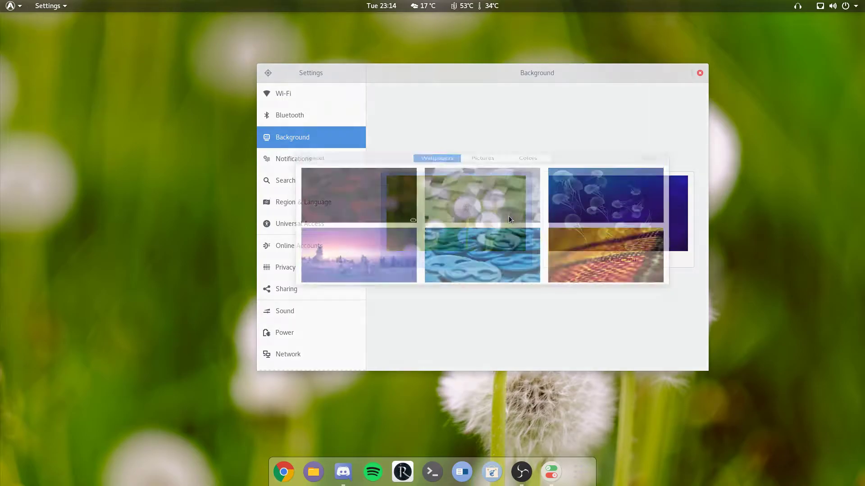
left_click(344, 196)
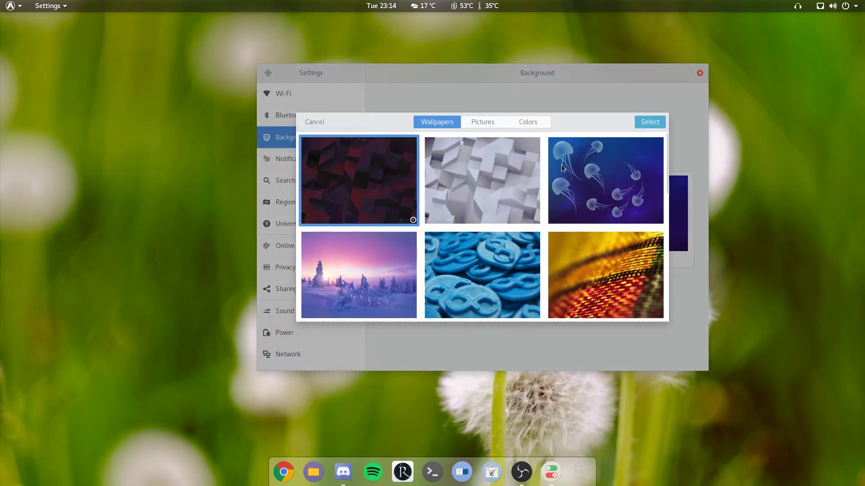
left_click(646, 122)
left_click_drag(442, 67, 367, 78)
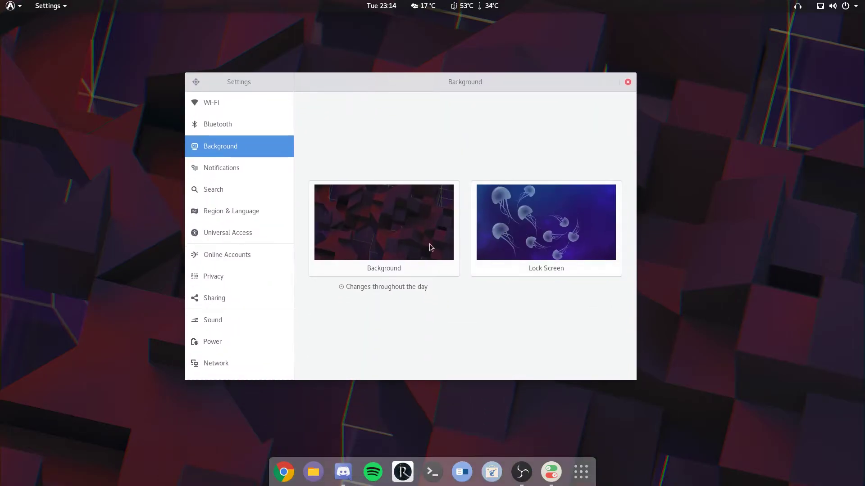
left_click(456, 246)
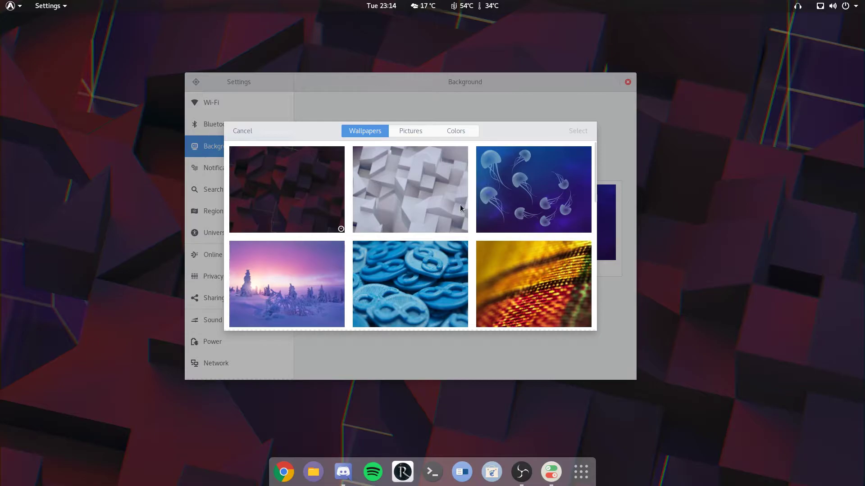
left_click(250, 131)
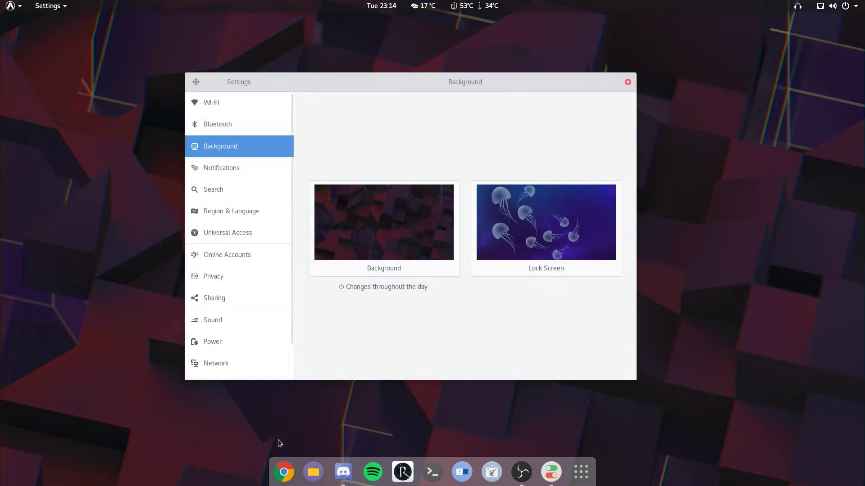
- Open the 255 GB Volume from the file manager's other locations, entering the authentication password
left_click(313, 472)
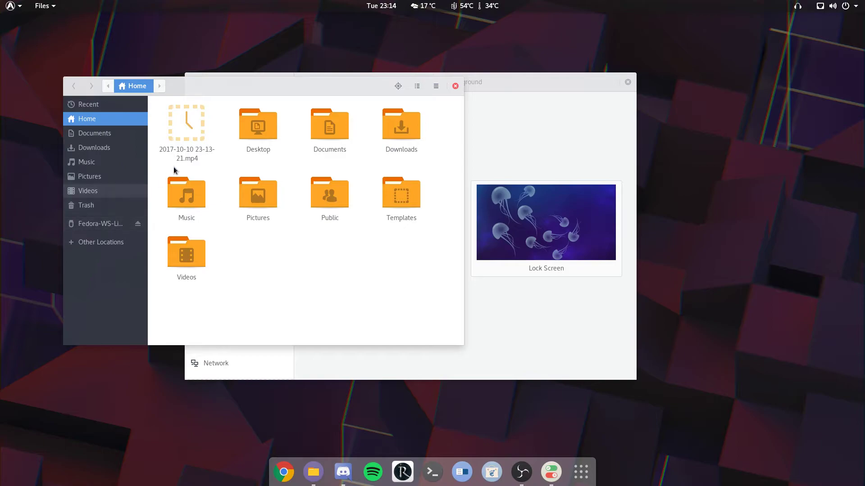
left_click(76, 246)
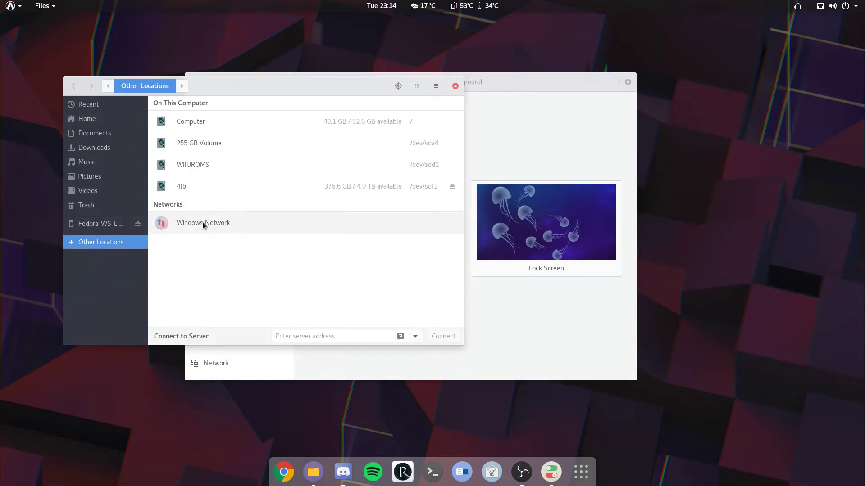
left_click(212, 147)
type("*")
key("Return")
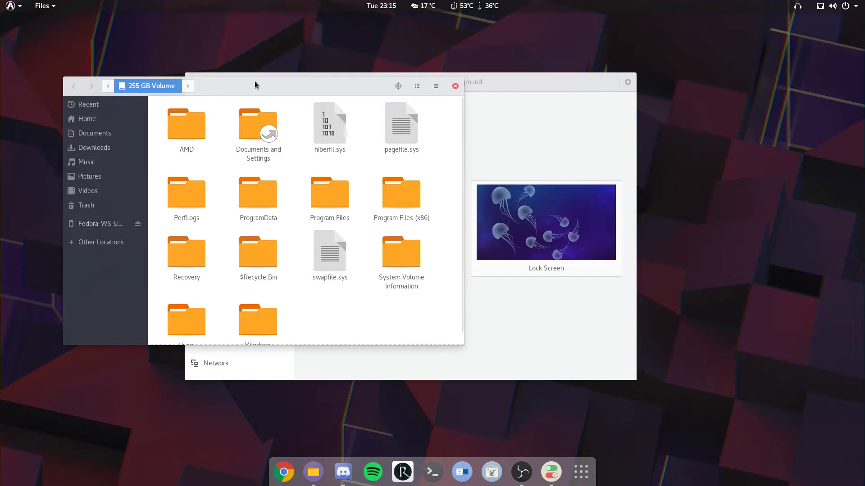
- Set the black-and-white artwork of the horned woman as the desktop background and close the background settings
left_click_drag(254, 82, 864, 78)
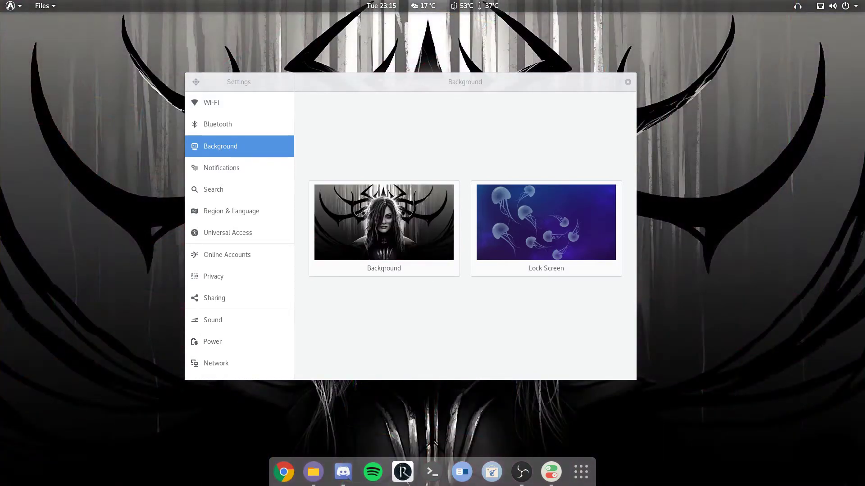
left_click(627, 82)
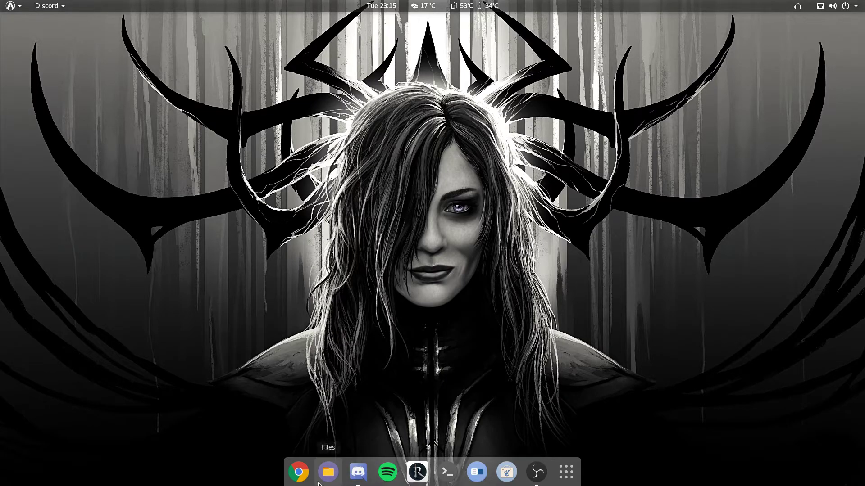
mouse_move(1, 0)
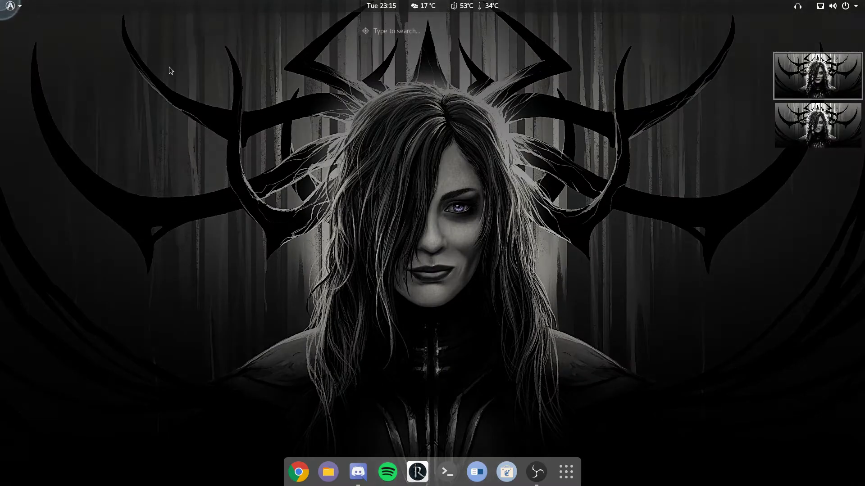
left_click(439, 275)
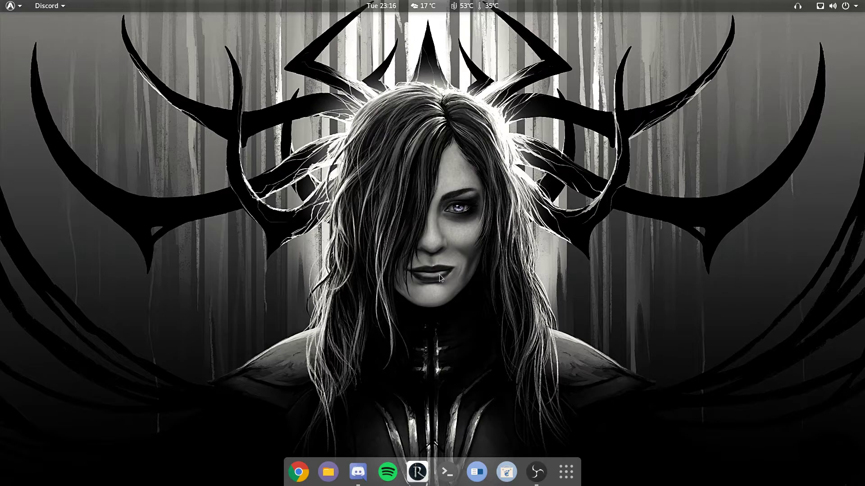
- Examine the sound output settings and the system's About details
left_click(798, 7)
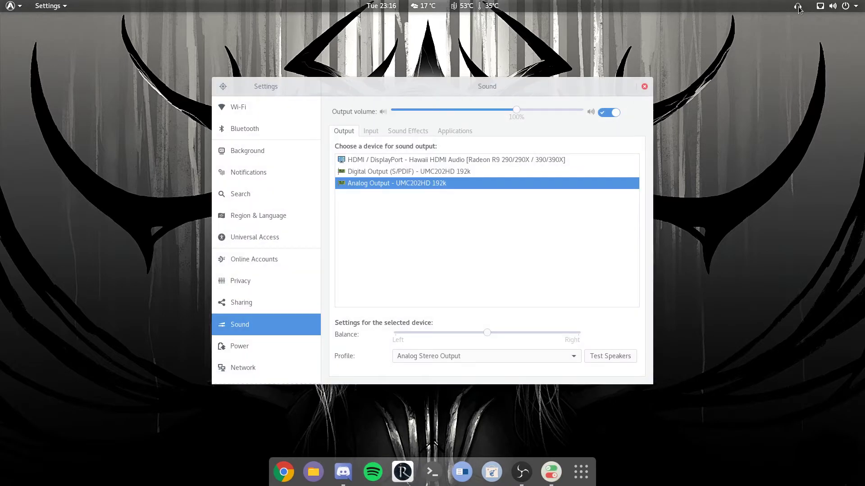
left_click(644, 87)
left_click(797, 6)
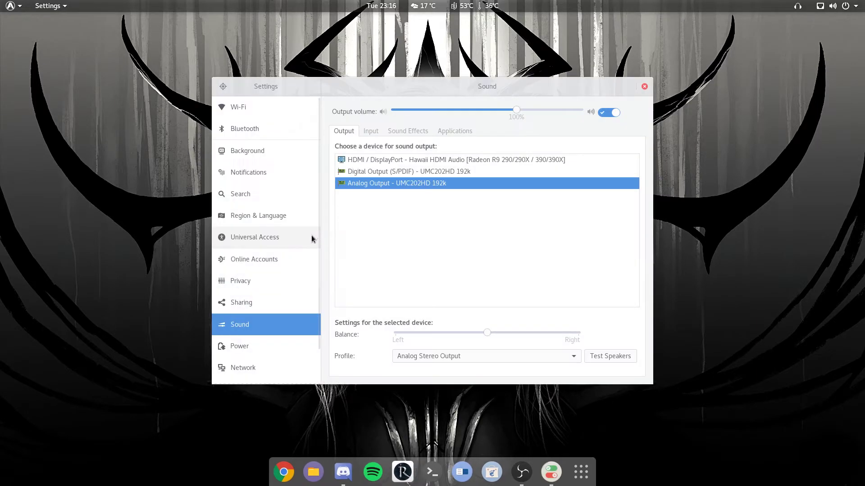
scroll(284, 247, "down", 2)
scroll(276, 258, "up", 2)
left_click_drag(386, 89, 399, 67)
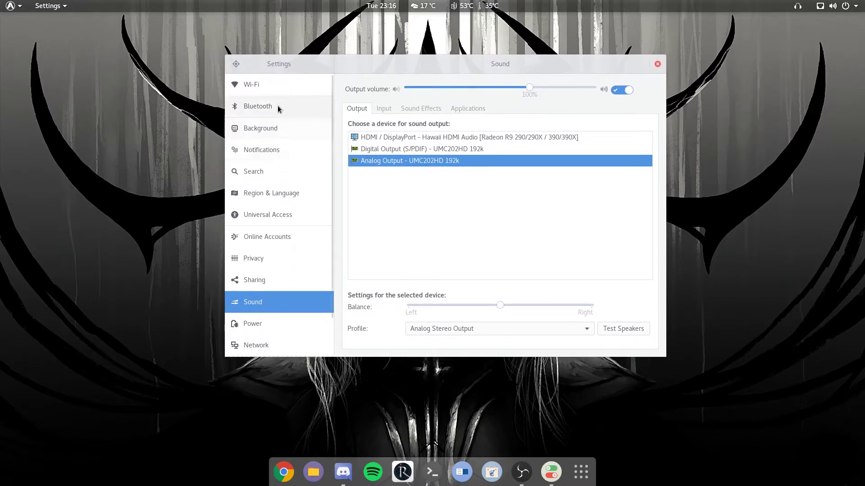
scroll(265, 255, "down", 2)
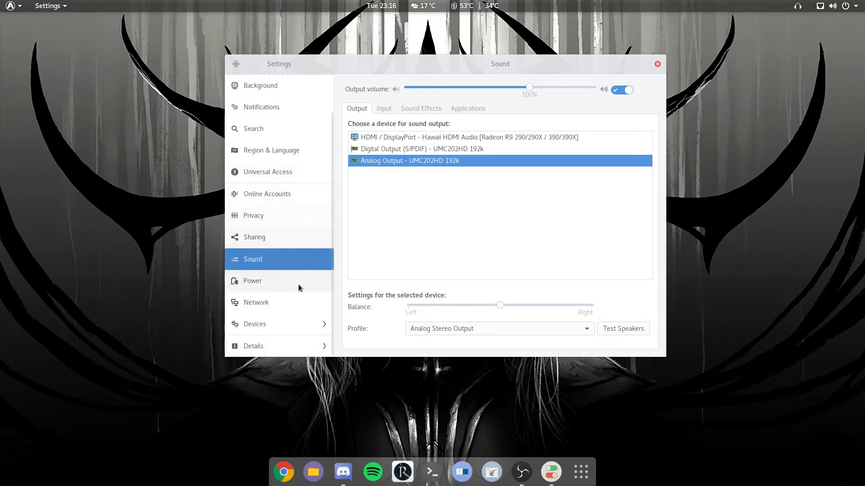
left_click(281, 340)
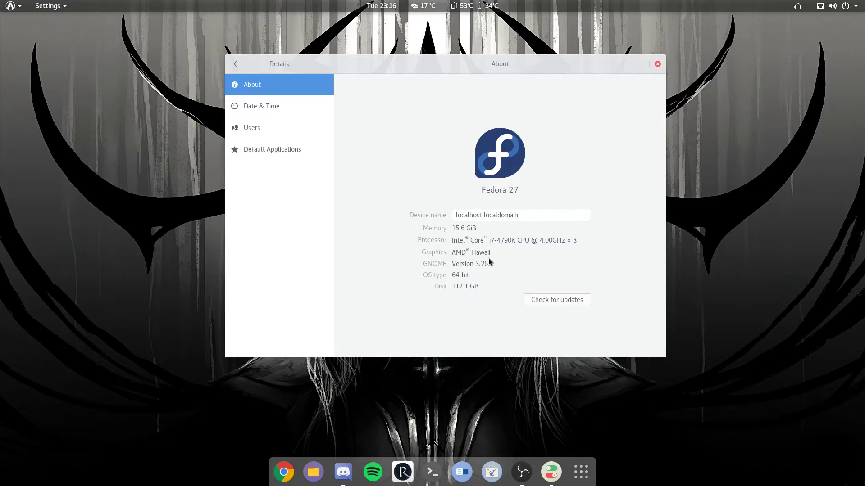
- Set the system time format to AM / PM in the date and time settings
left_click(262, 134)
left_click(258, 109)
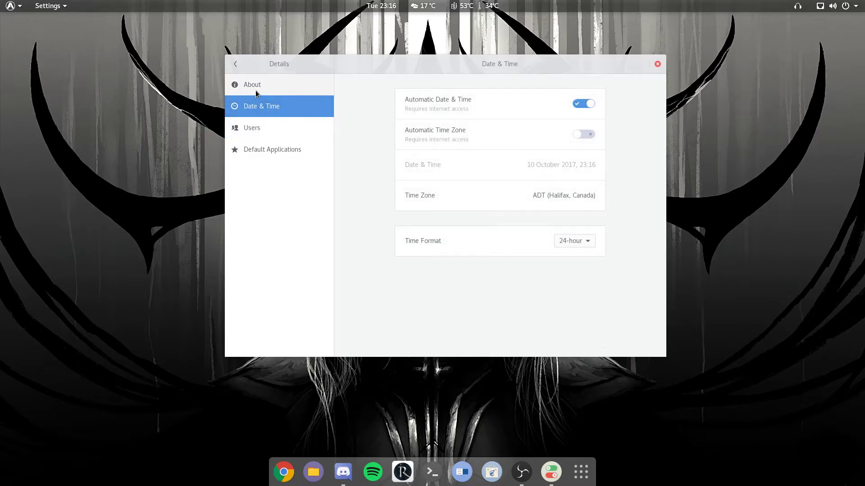
left_click(559, 236)
left_click(569, 255)
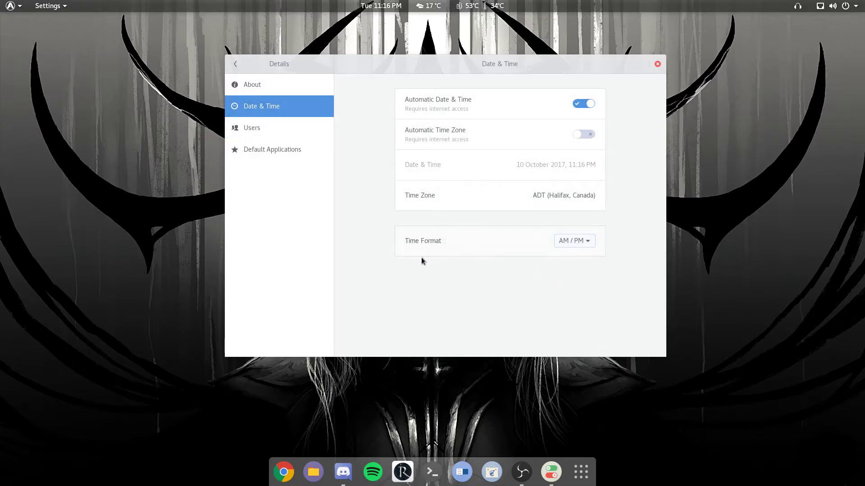
- Examine the default application choices for mail, music, video and photos, and close the settings
left_click(285, 153)
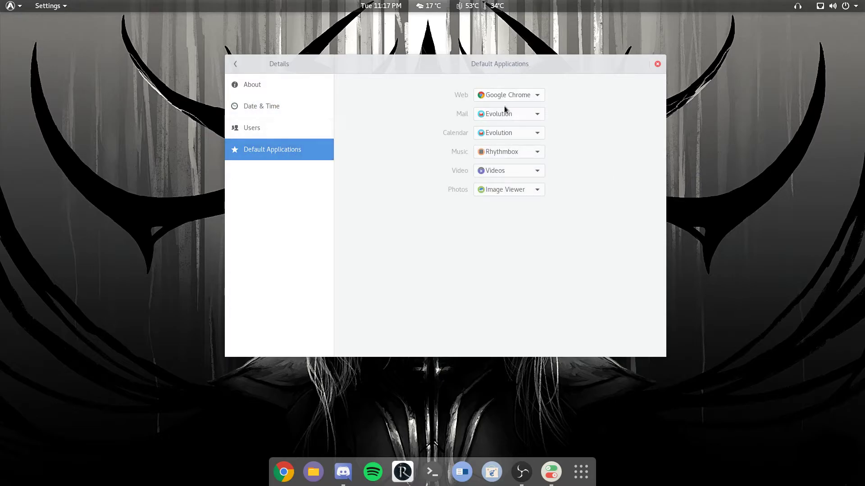
left_click(505, 112)
left_click(508, 114)
left_click(528, 153)
left_click(503, 185)
left_click(505, 176)
left_click(505, 173)
left_click(527, 189)
left_click(575, 188)
left_click_drag(607, 70, 594, 146)
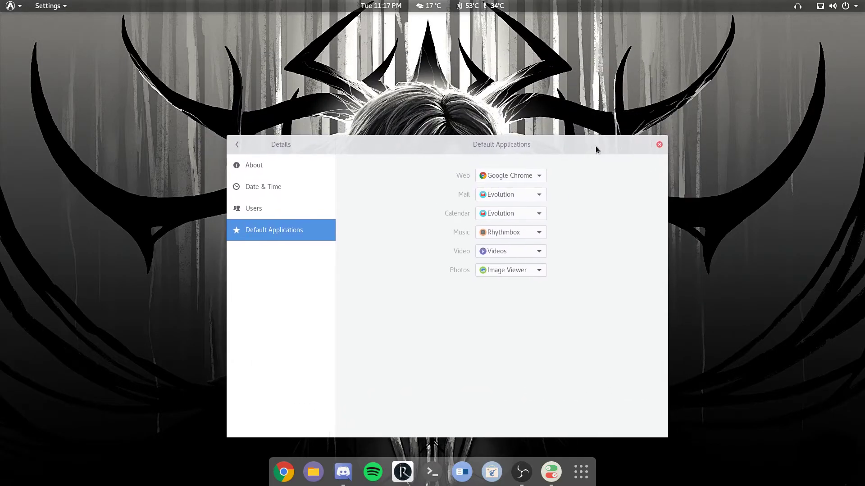
left_click(659, 144)
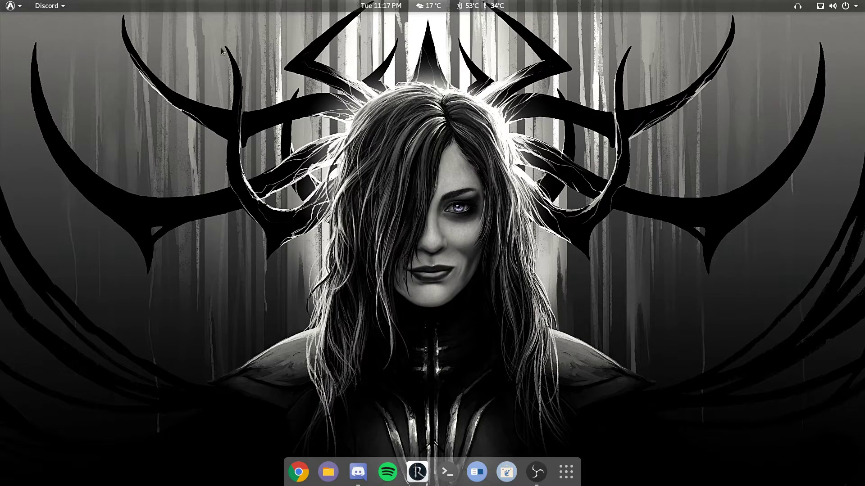
left_click(13, 5)
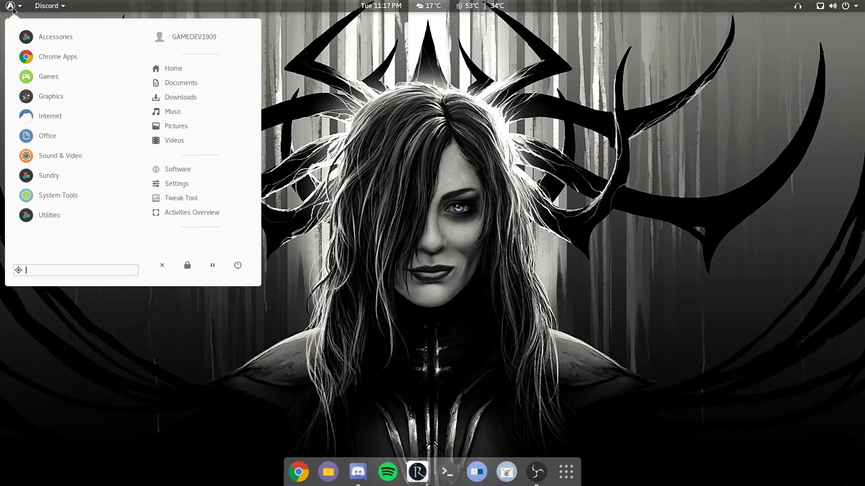
left_click(536, 252)
- Switch to Chrome and search Google Images for "fedora icon"
left_click(299, 472)
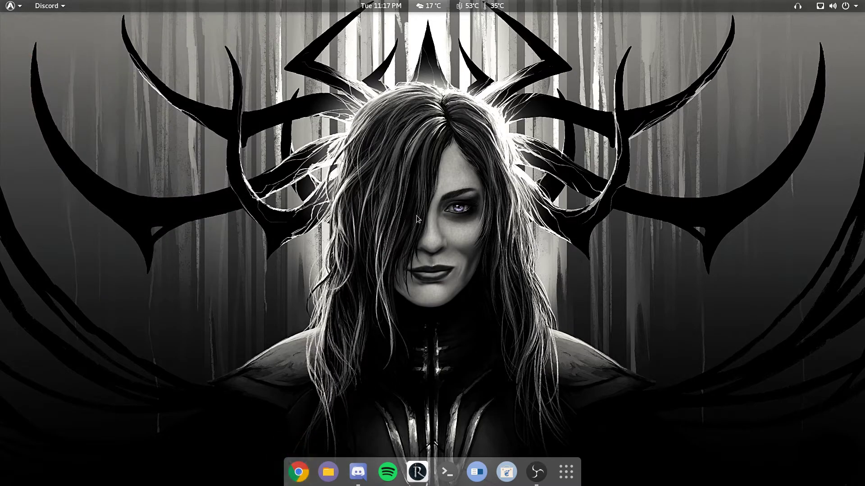
type("fedsor")
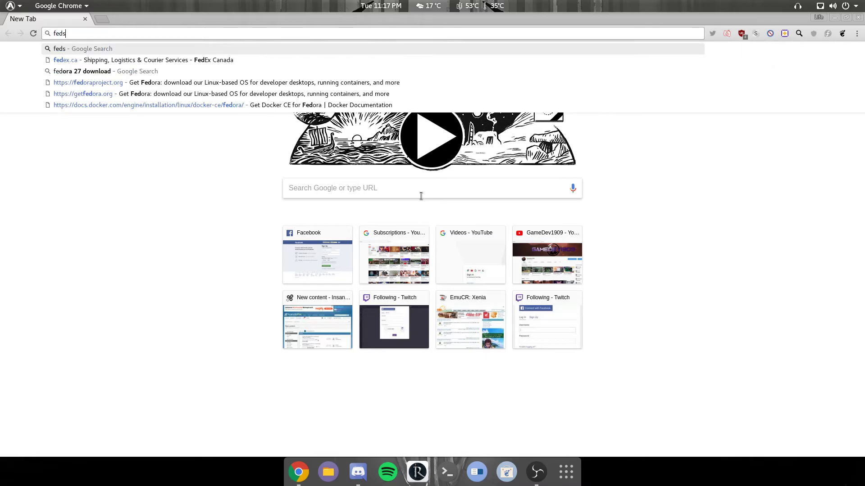
key("BackSpace")
key("BackSpace")
key("BackSpace")
type("ora ")
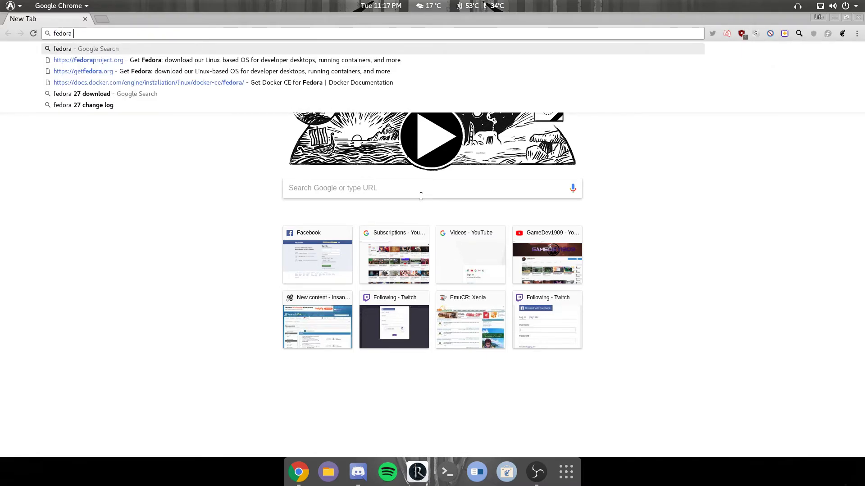
type("icon")
key("Return")
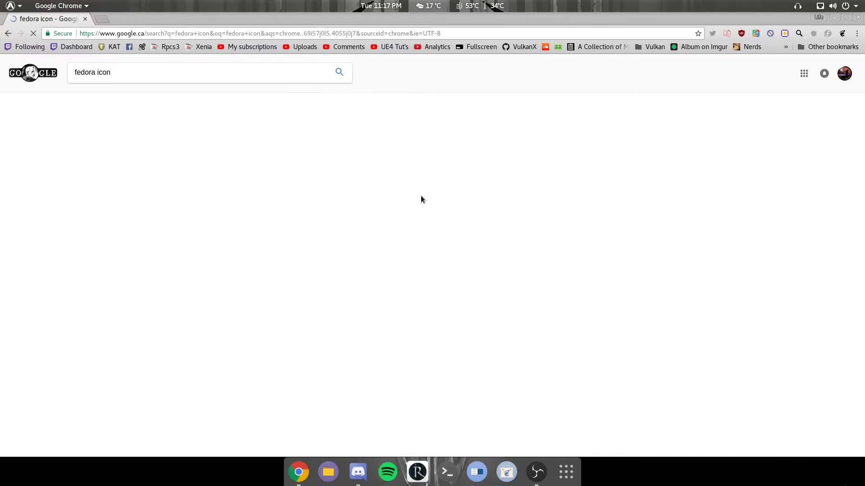
left_click(101, 103)
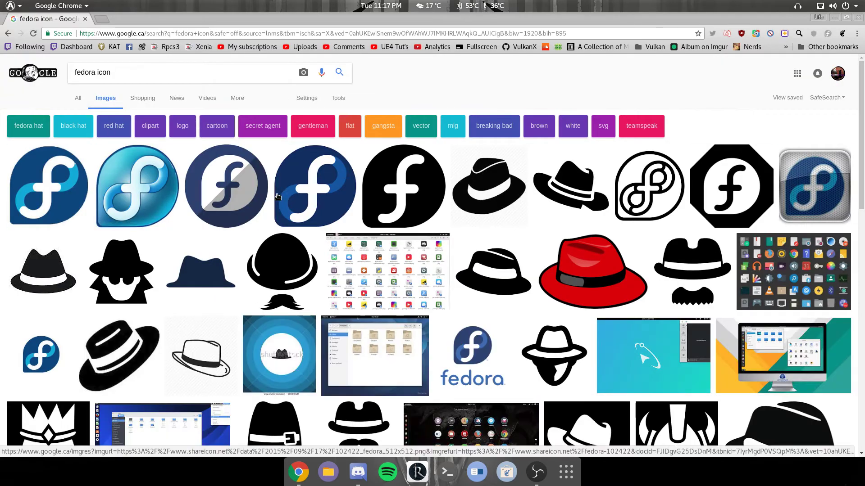
- Open the dark blue Fedora logo from the image results at full size and save it as a PNG file
left_click(300, 185)
left_click(614, 249)
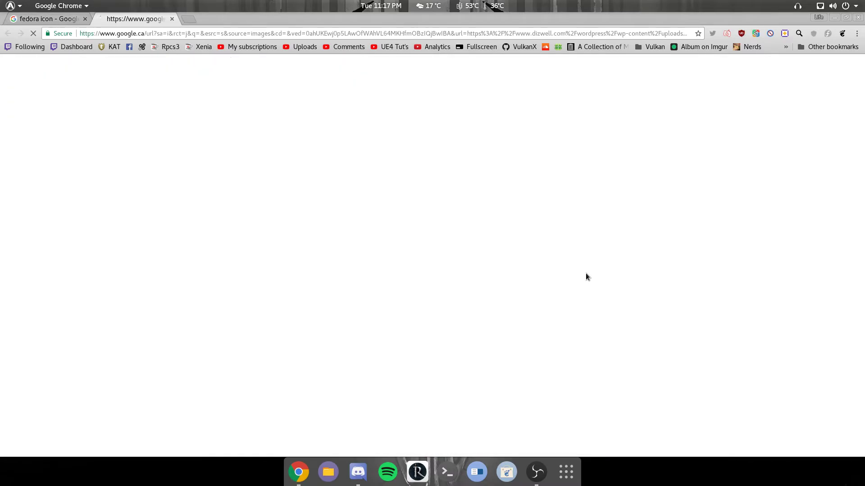
right_click(384, 161)
left_click(415, 180)
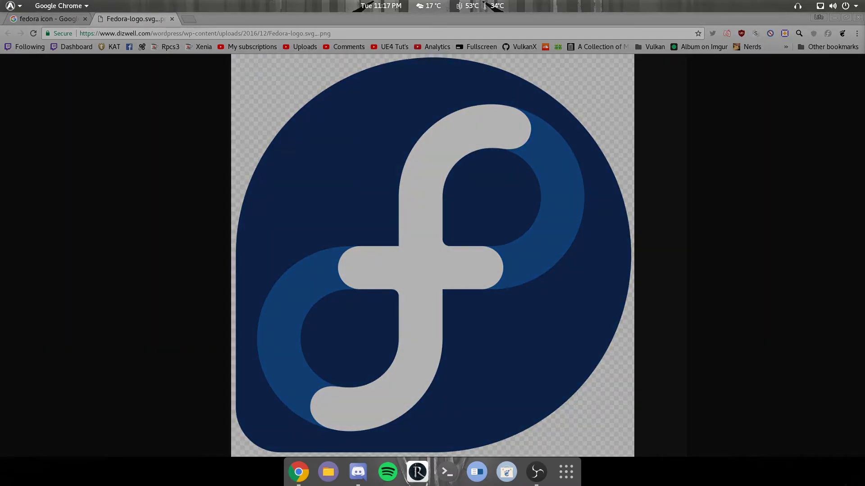
key("Return")
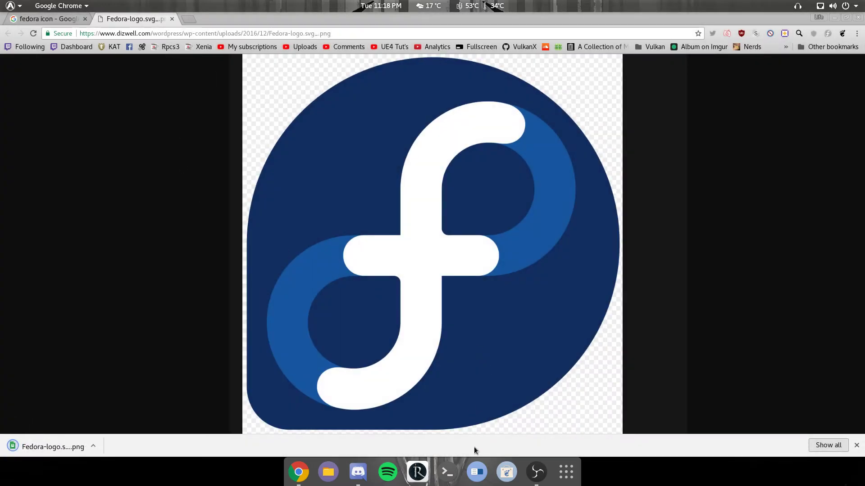
- In Tweaks, set the downloaded Fedora logo as the custom menu button icon of the Arc menu extension, and close Tweaks
left_click(477, 472)
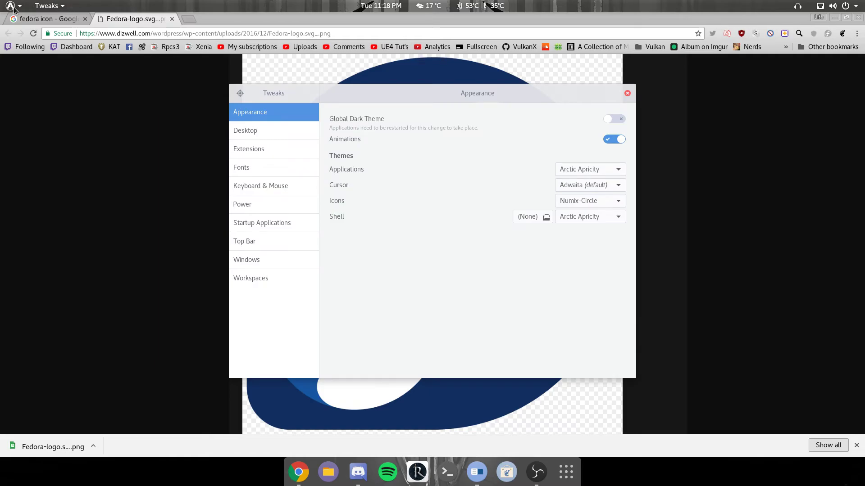
left_click(250, 153)
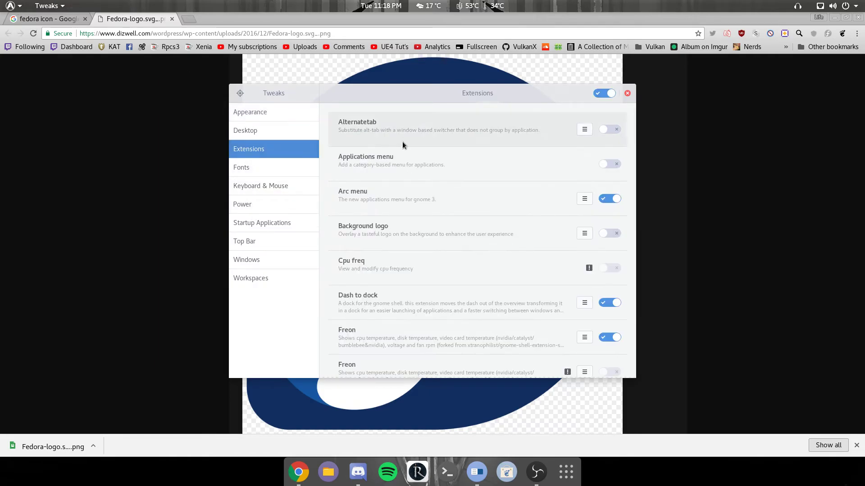
left_click(584, 199)
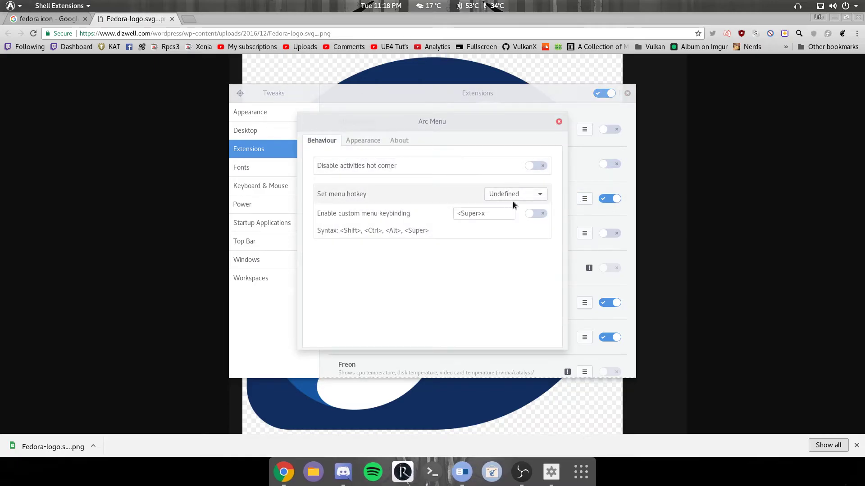
left_click(371, 142)
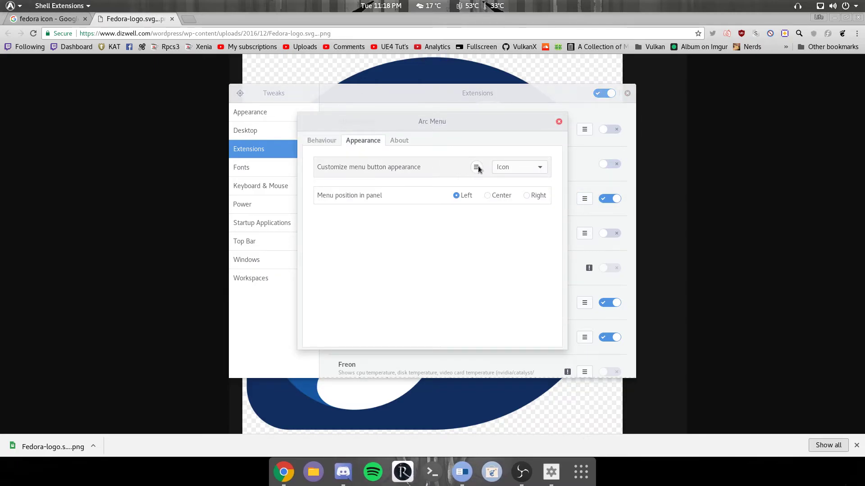
left_click(506, 169)
left_click(507, 168)
left_click(476, 168)
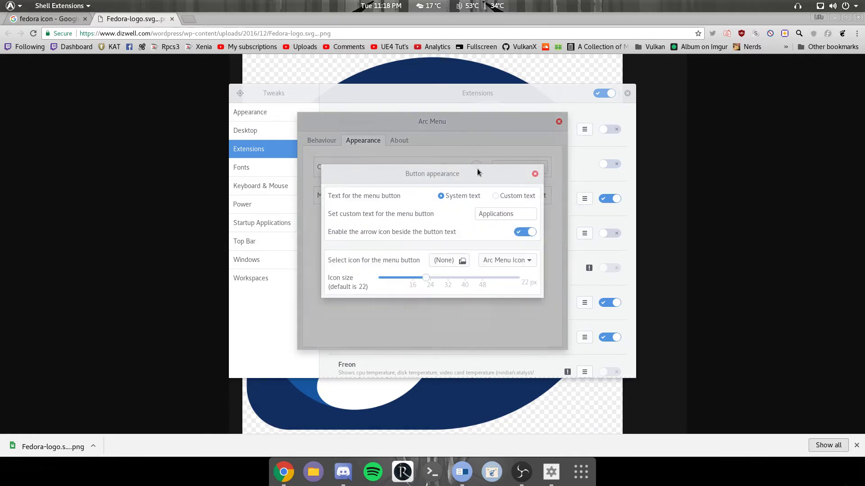
left_click(463, 261)
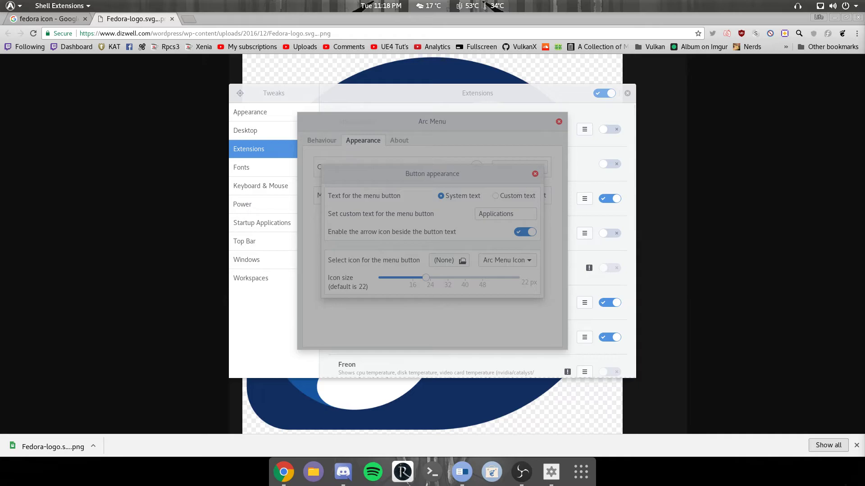
key("Return")
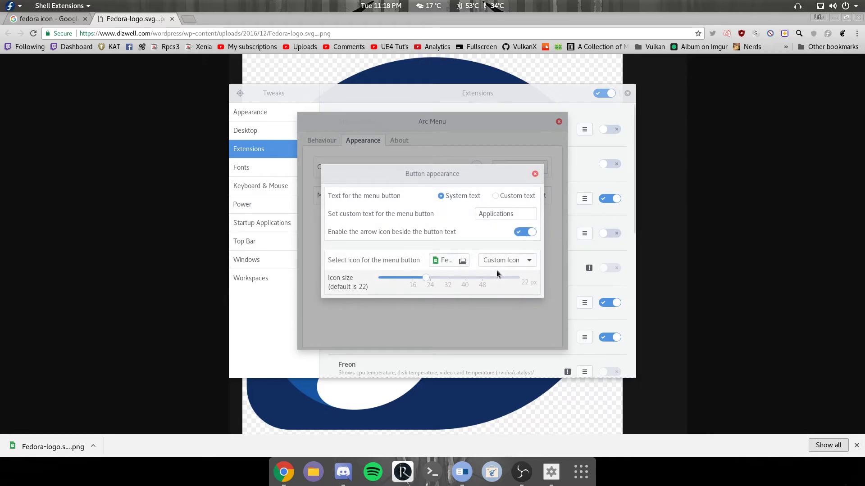
left_click(535, 174)
left_click(559, 121)
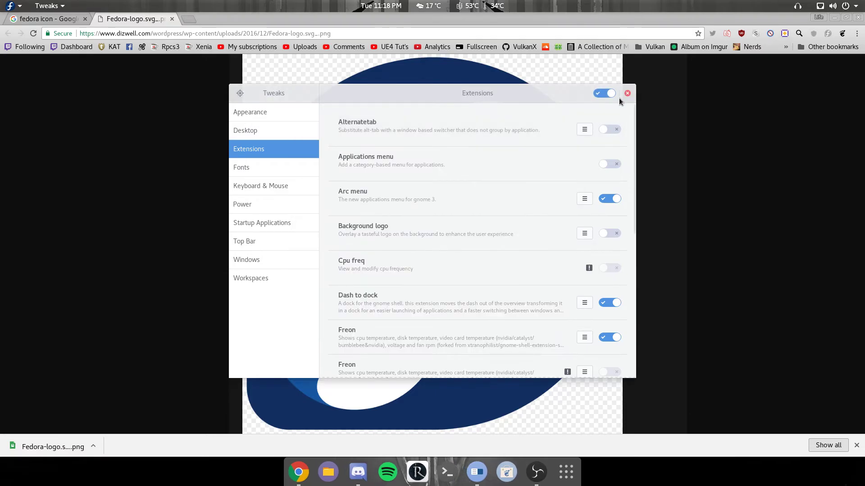
left_click(627, 93)
- Check the applications menu button with the Fedora logo and close the Chrome window
left_click(8, 9)
left_click(8, 9)
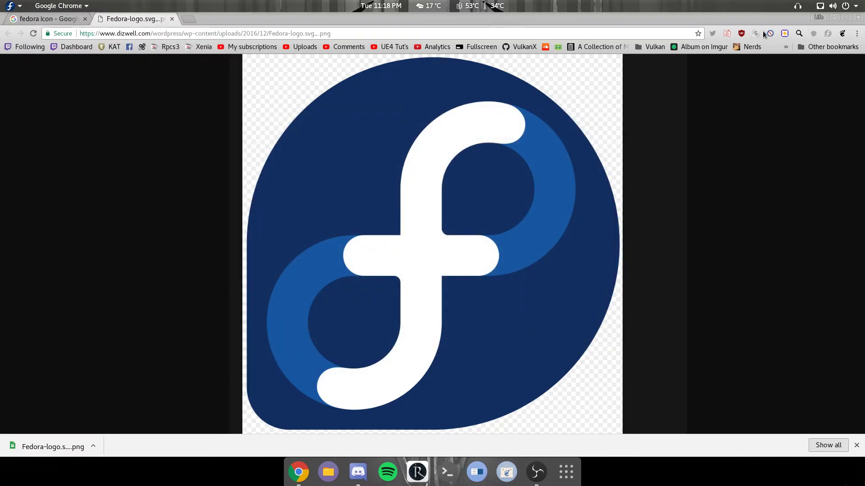
left_click(858, 18)
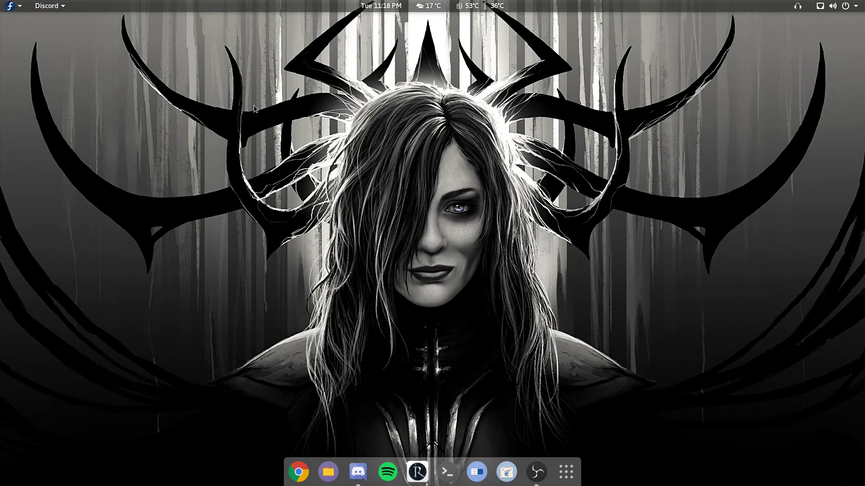
- Examine the applications menu opened from the Fedora logo on the desktop
left_click(5, 5)
left_click(6, 7)
left_click(9, 6)
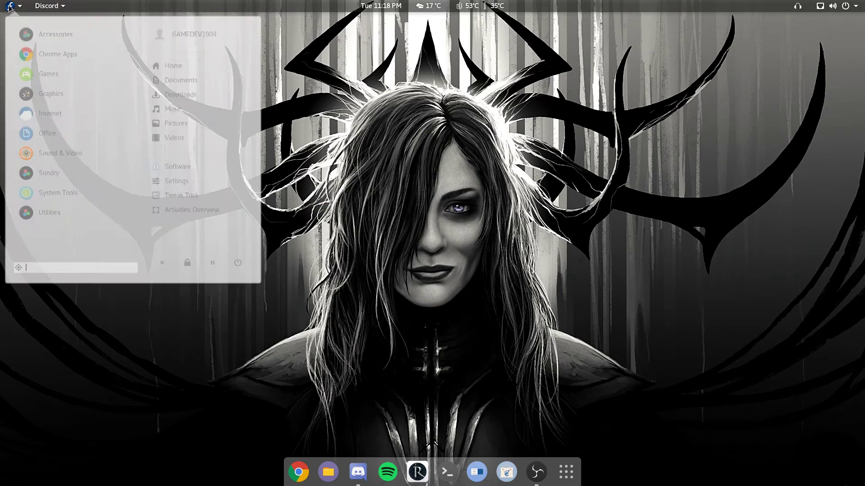
left_click(10, 7)
- In Tweaks, disable the arrow icon beside the button text in the Arc menu extension's button appearance, and close Tweaks
left_click(477, 472)
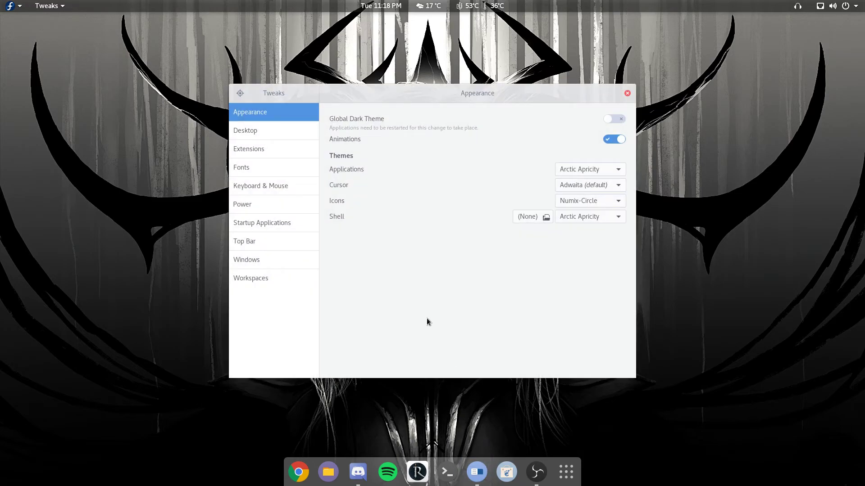
left_click(280, 151)
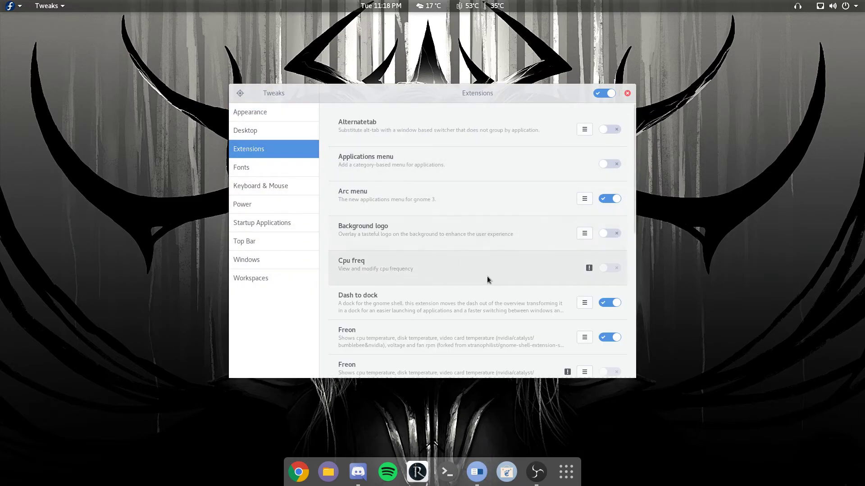
left_click(584, 199)
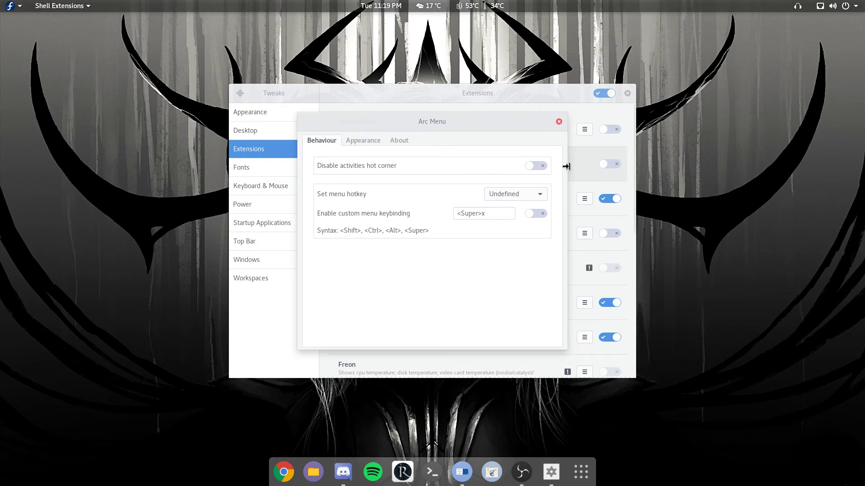
left_click(350, 141)
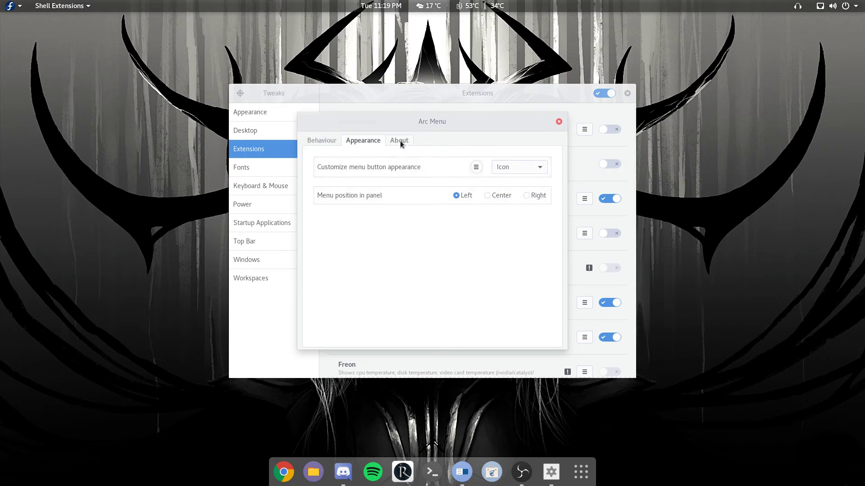
left_click(474, 168)
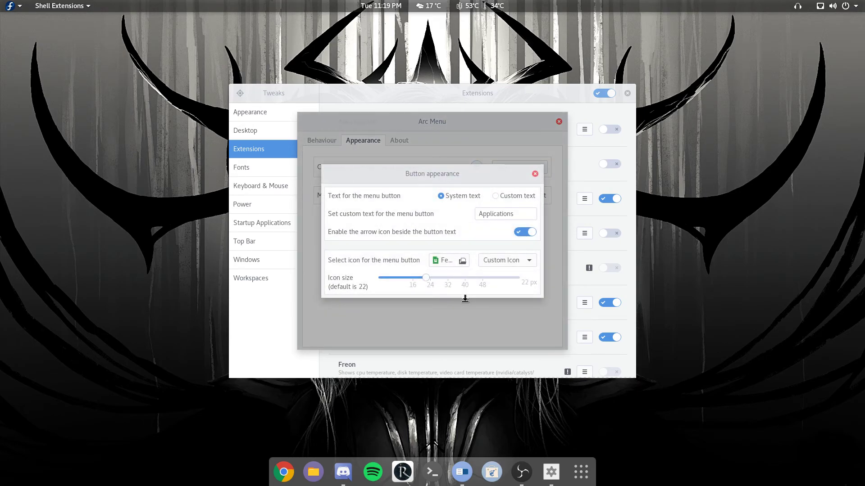
left_click(525, 232)
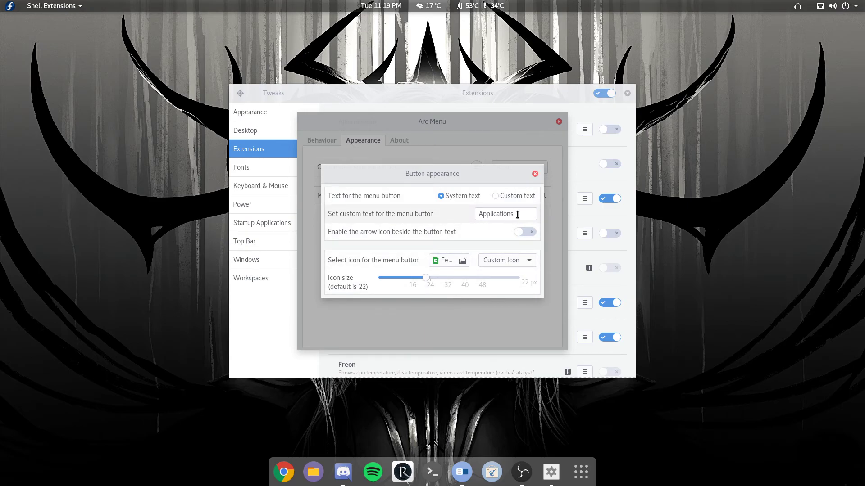
left_click(535, 173)
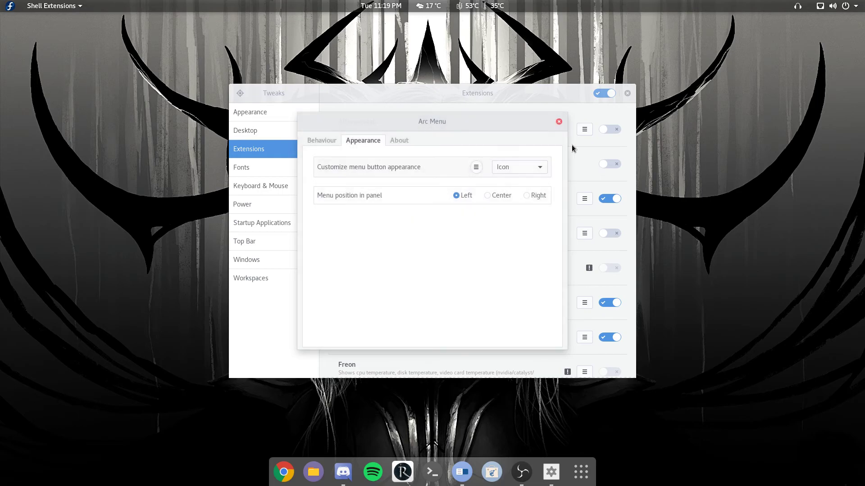
left_click(559, 122)
left_click(626, 93)
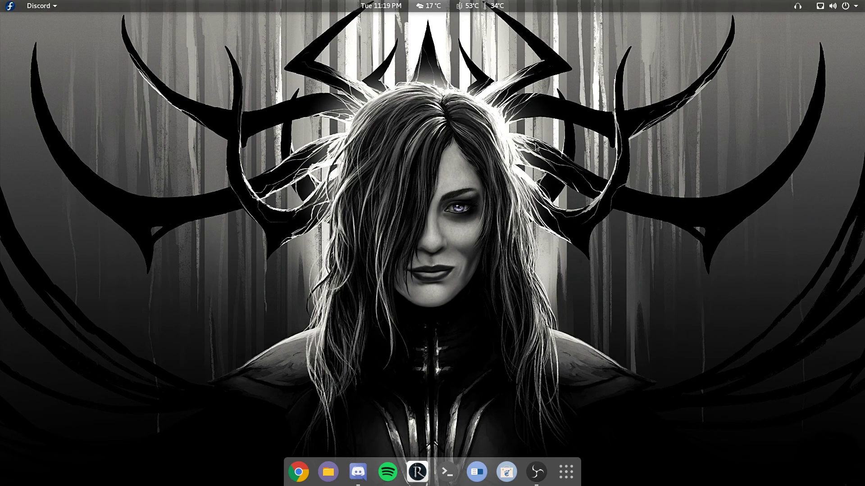